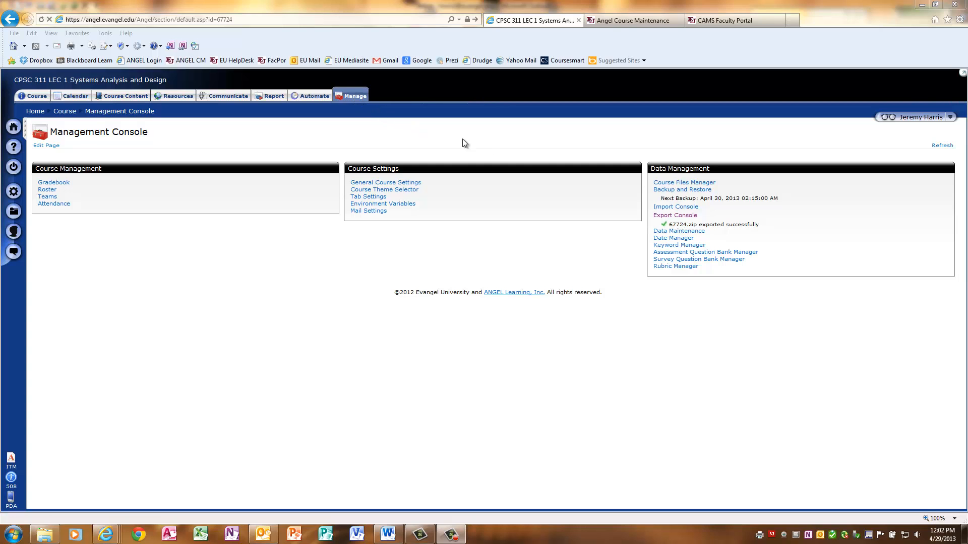
# Queue a new ANGEL-format export of the CPSC 311 course with the default items selected
pyautogui.click(675, 215)
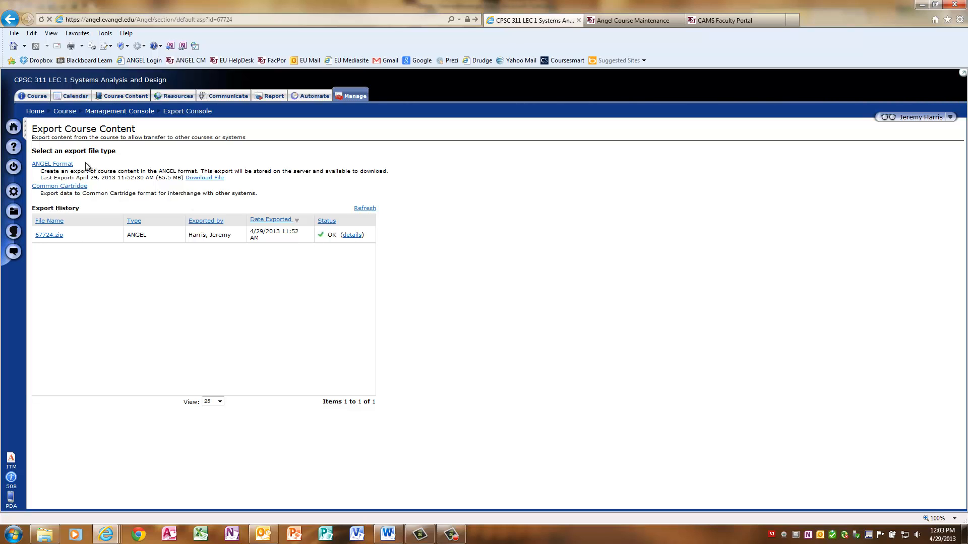
pyautogui.click(57, 166)
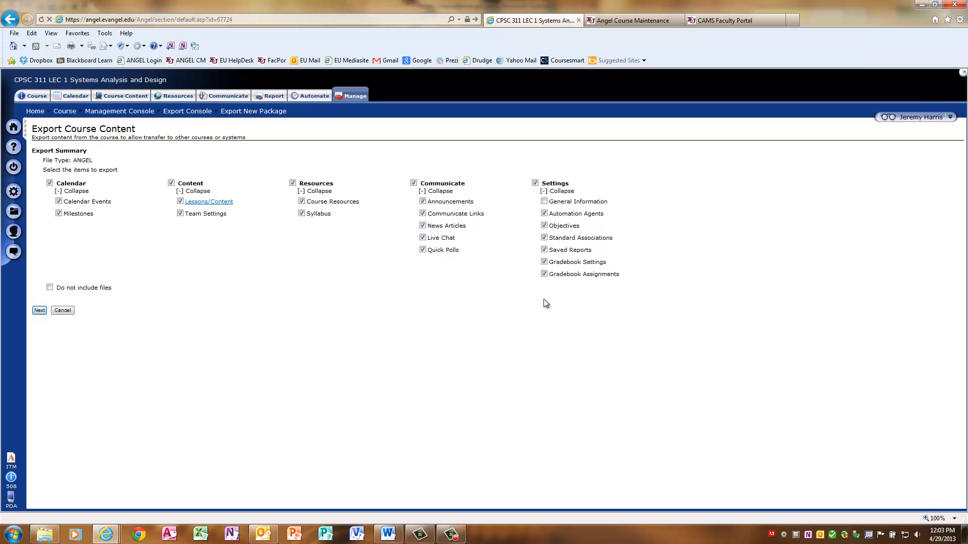
pyautogui.click(40, 310)
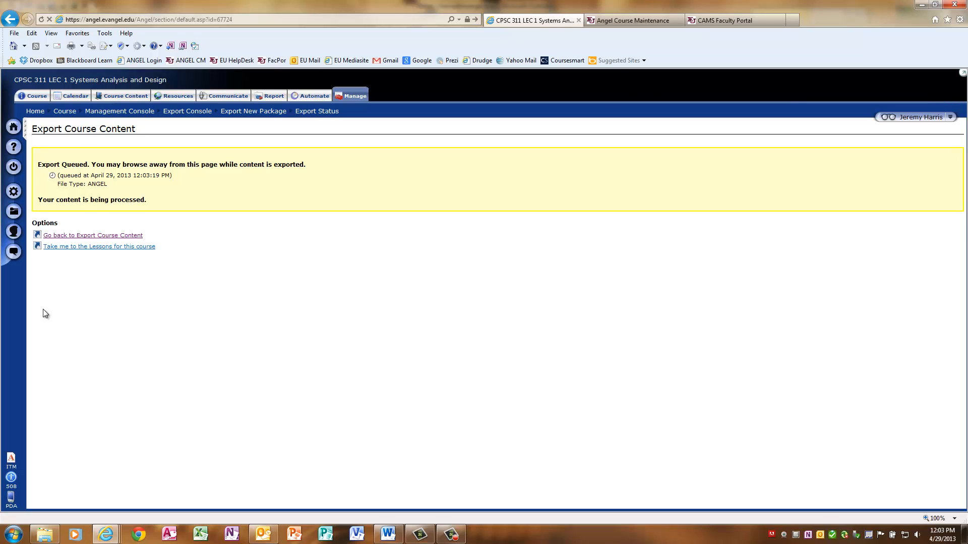
# Check the Outlook inbox for the export completion e-mail, and return to the browser to review the course's export history
pyautogui.click(263, 533)
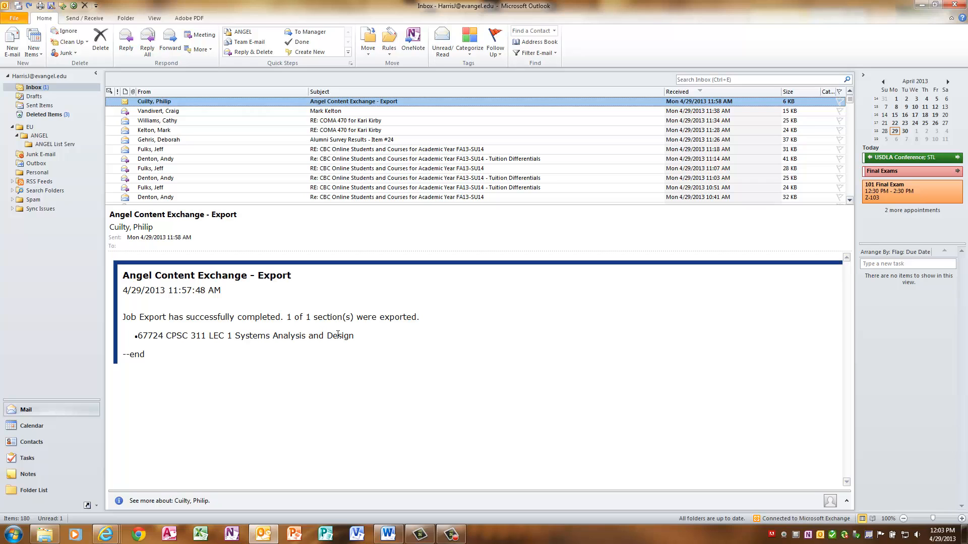
pyautogui.click(104, 536)
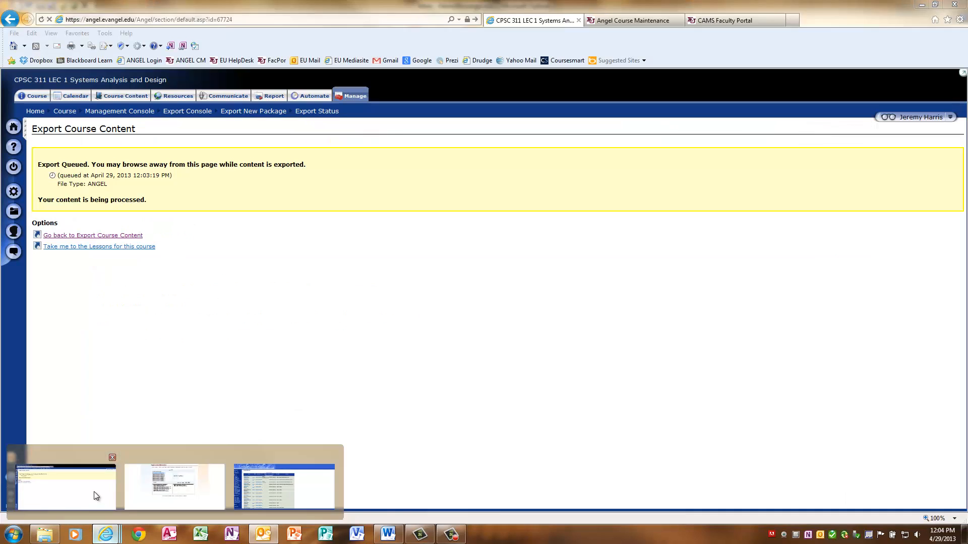
pyautogui.click(96, 495)
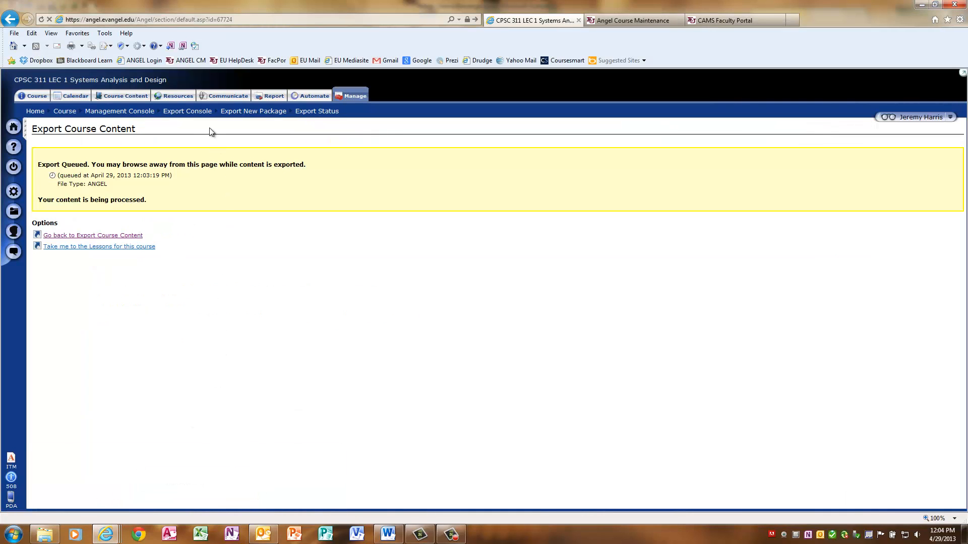
pyautogui.click(194, 111)
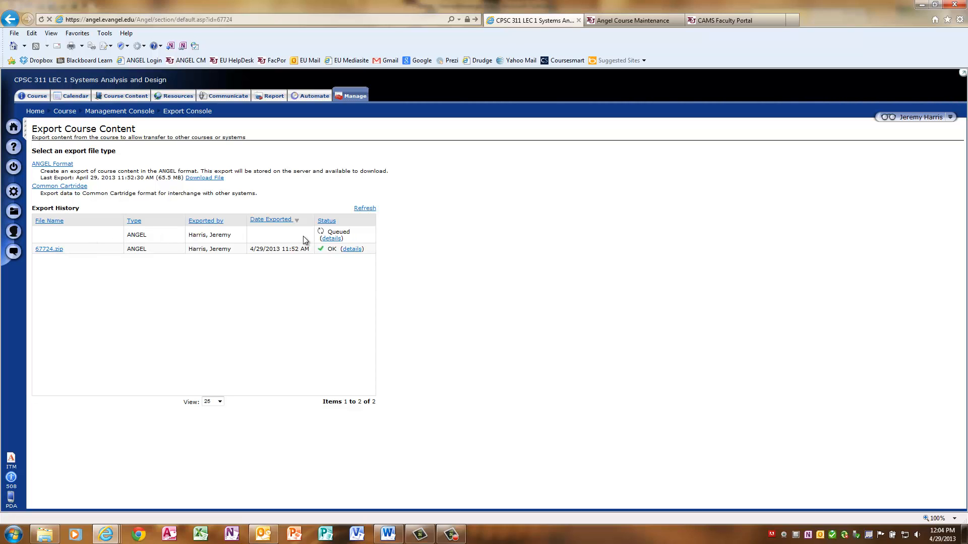
# Download the completed export 67724.zip with Save As and browse to the ANGEL Exports folder under Classes
pyautogui.click(51, 251)
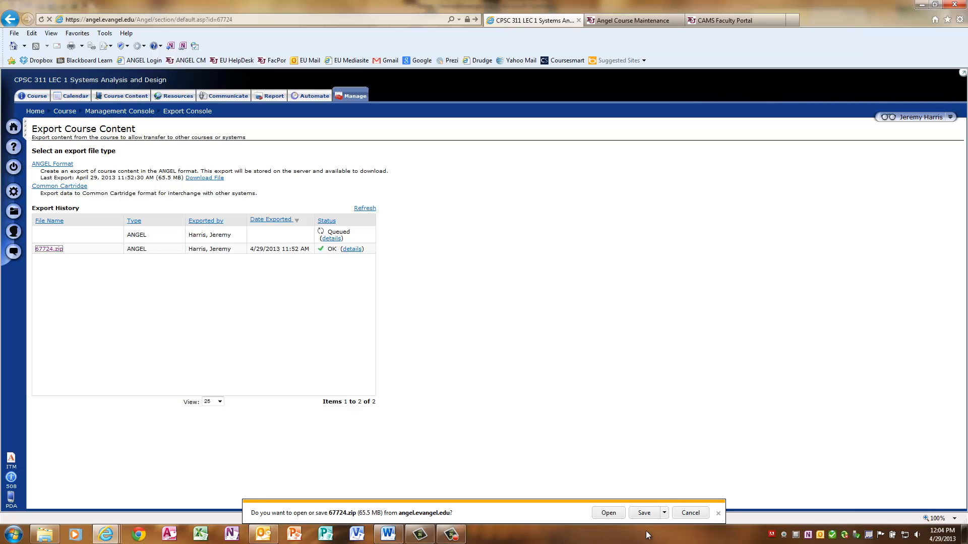
pyautogui.click(664, 514)
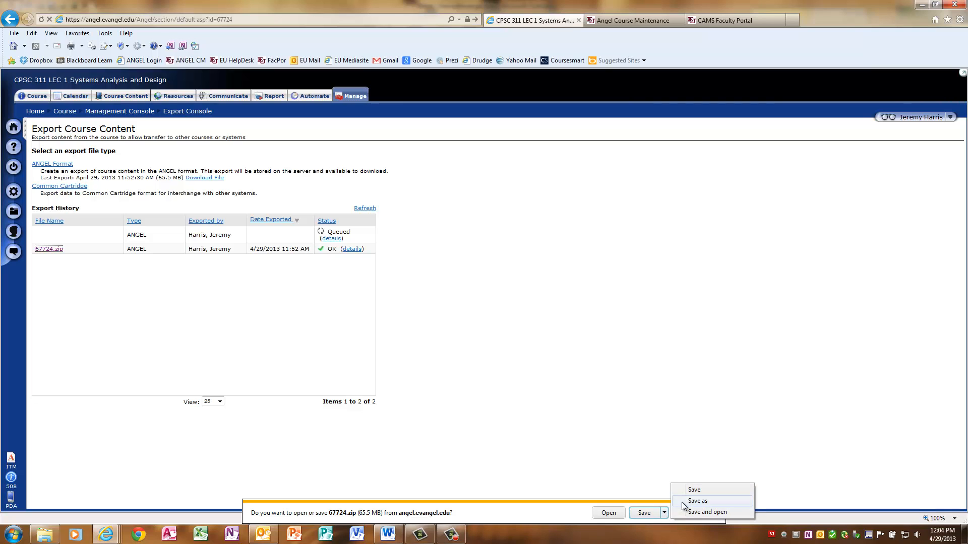
pyautogui.click(683, 502)
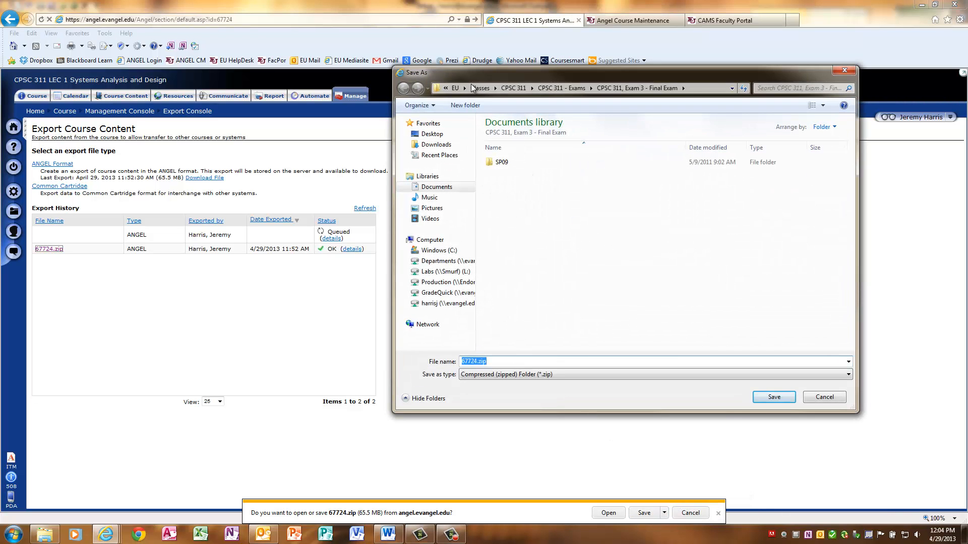
pyautogui.click(472, 88)
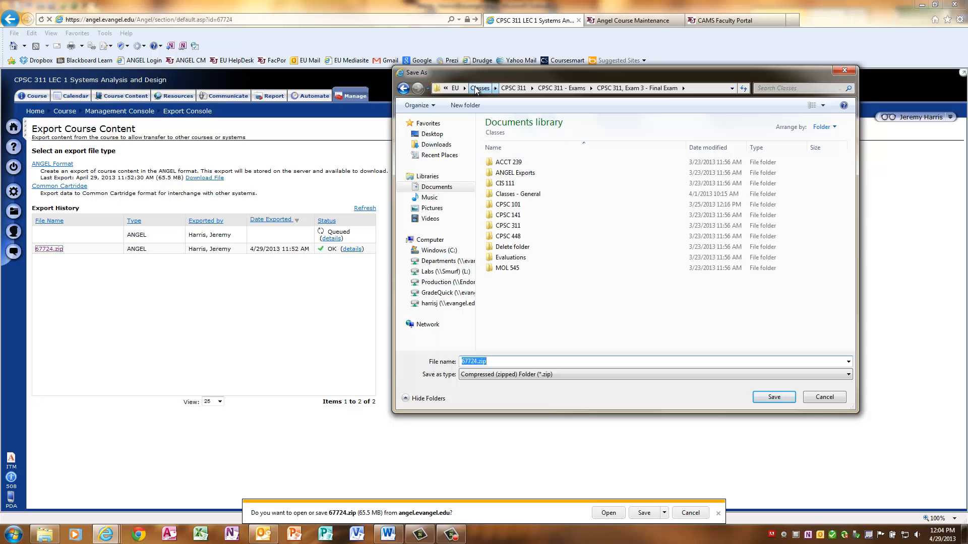
pyautogui.click(529, 174)
pyautogui.doubleClick(528, 173)
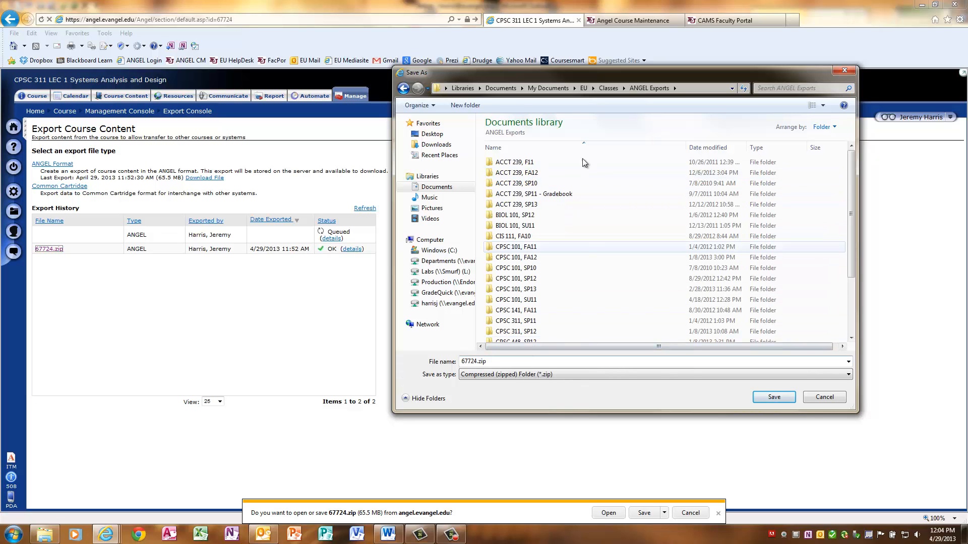
# Create a folder named CPSC 311, SP13 inside ANGEL Exports and save 67724.zip in it
pyautogui.click(466, 106)
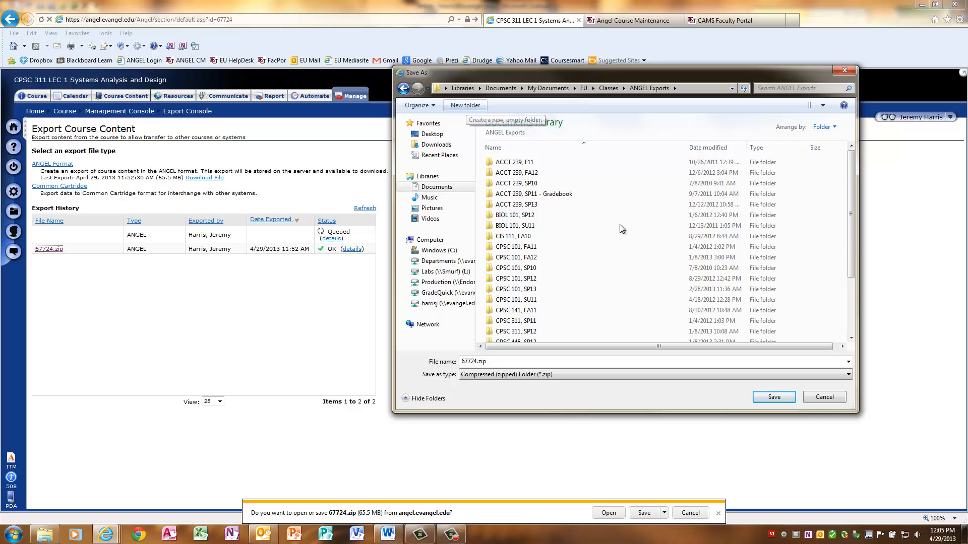
pyautogui.write('CP')
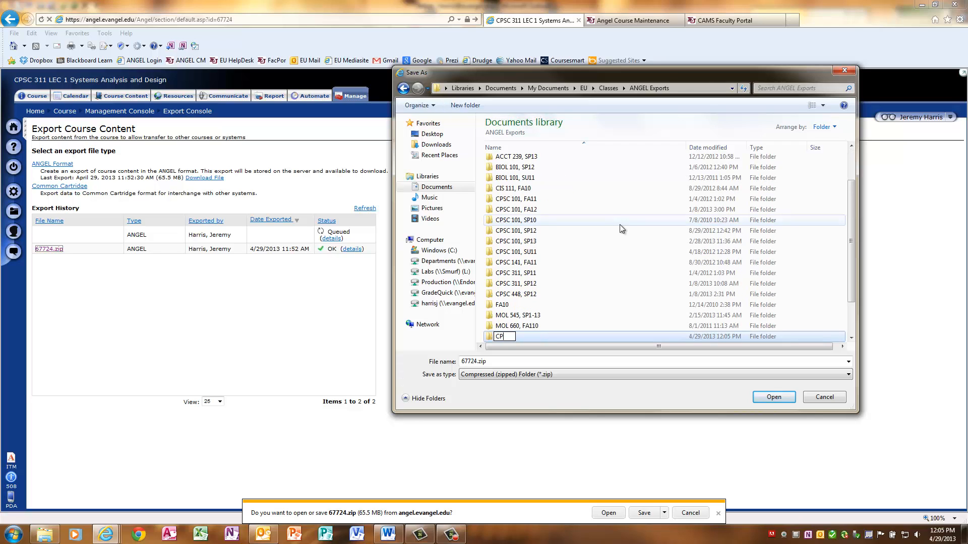
pyautogui.write('SC 311, SP13')
pyautogui.press('Return')
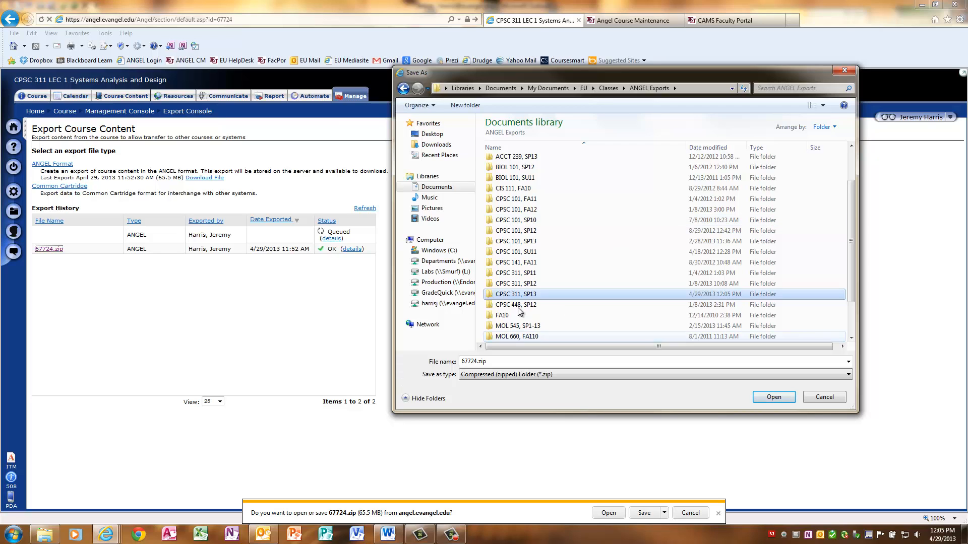
pyautogui.doubleClick(519, 295)
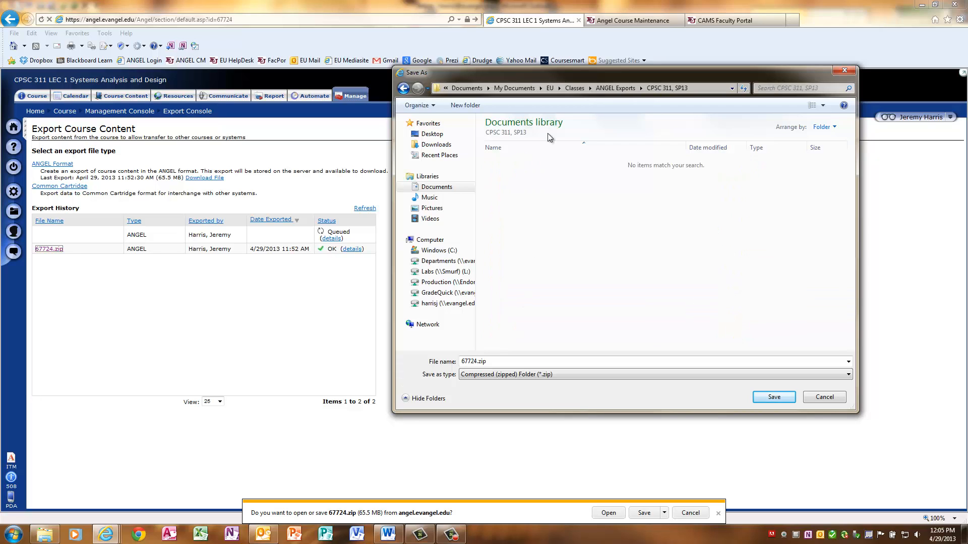
pyautogui.click(469, 361)
pyautogui.click(787, 401)
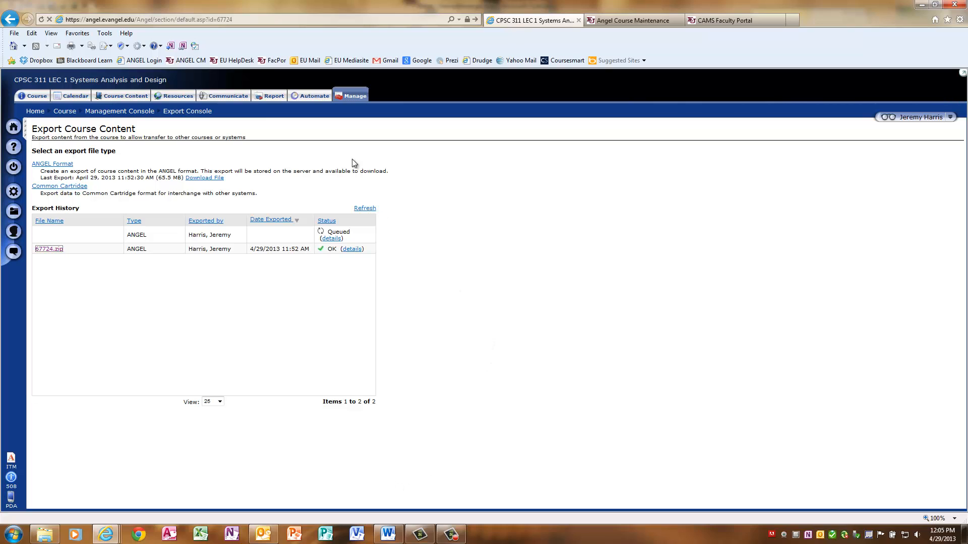
# Open the Sp-14 CPSC 311 Systems Analysis and Design course and start a Content Package import
pyautogui.click(13, 128)
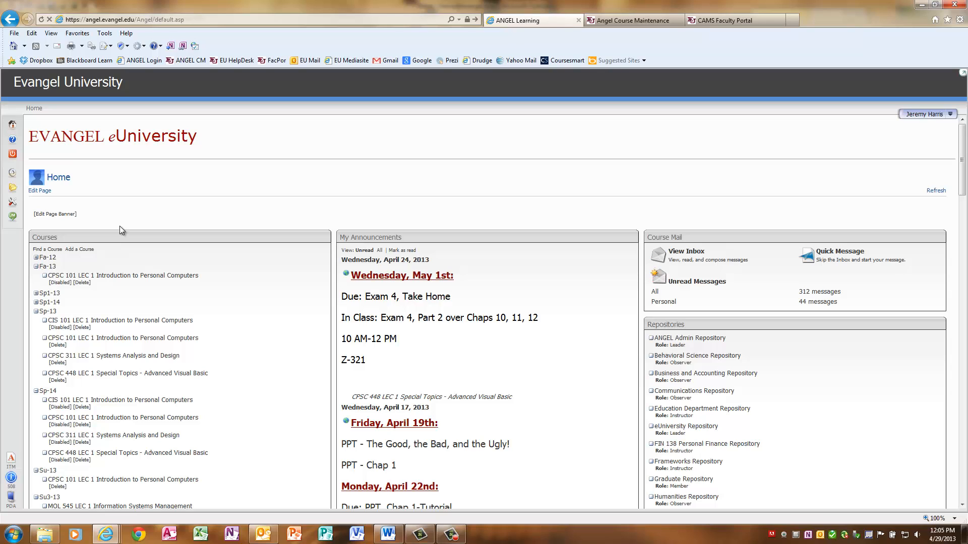
pyautogui.moveTo(154, 239)
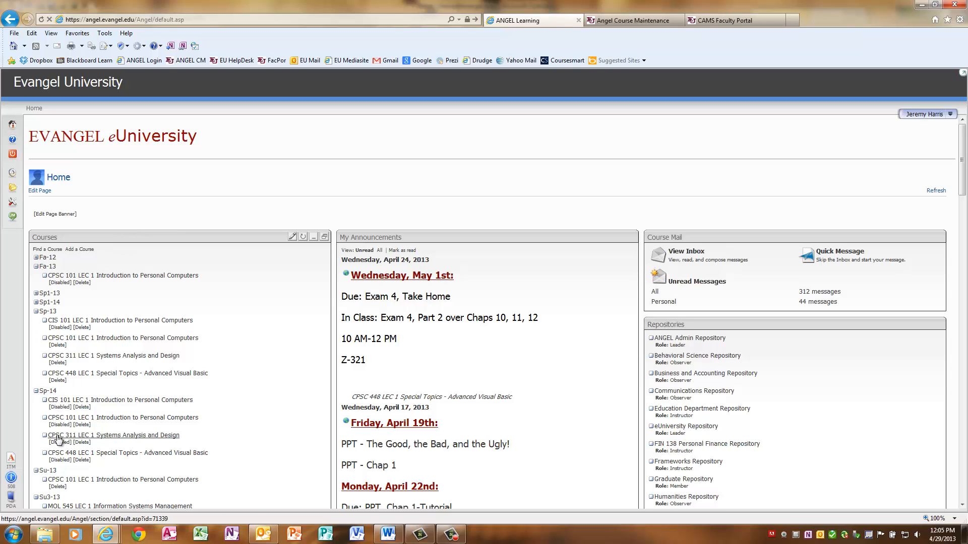
pyautogui.click(111, 437)
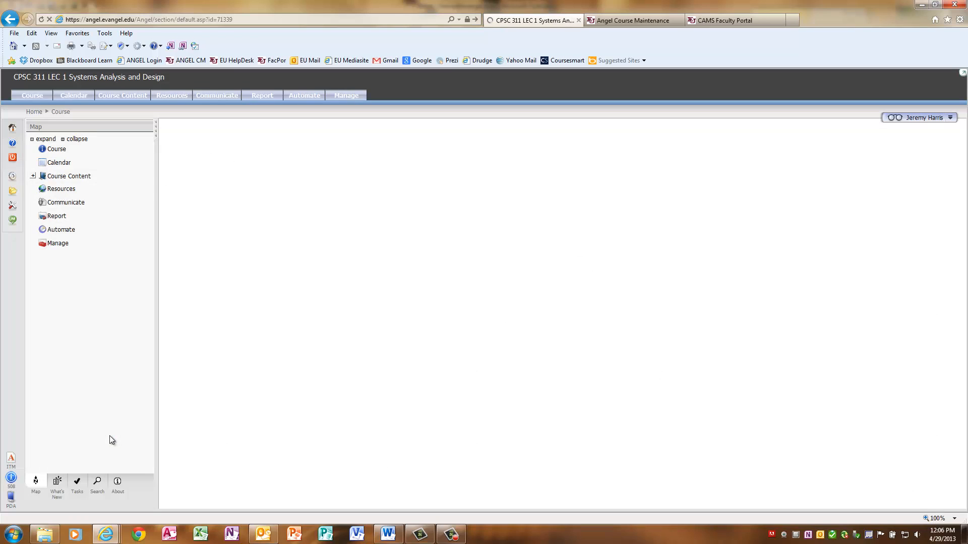
pyautogui.click(350, 98)
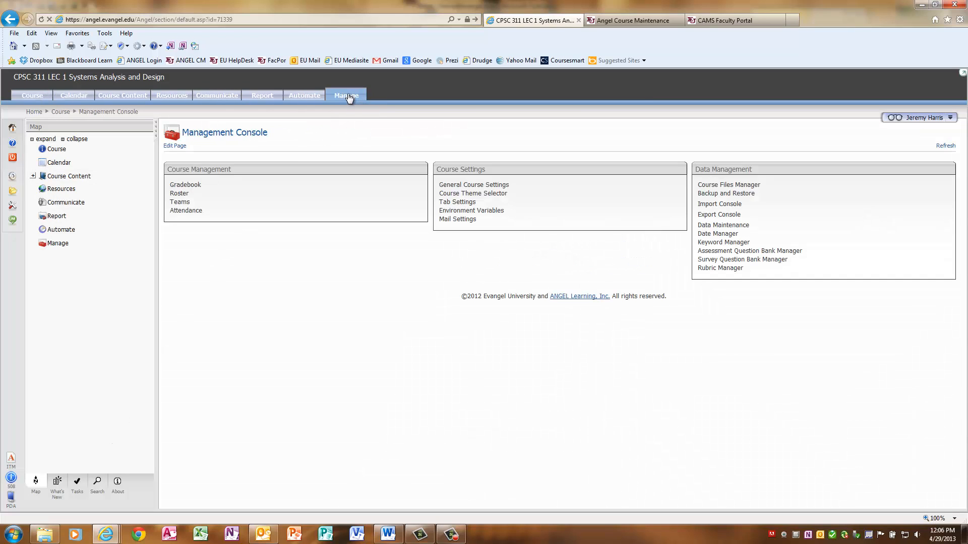
pyautogui.click(707, 204)
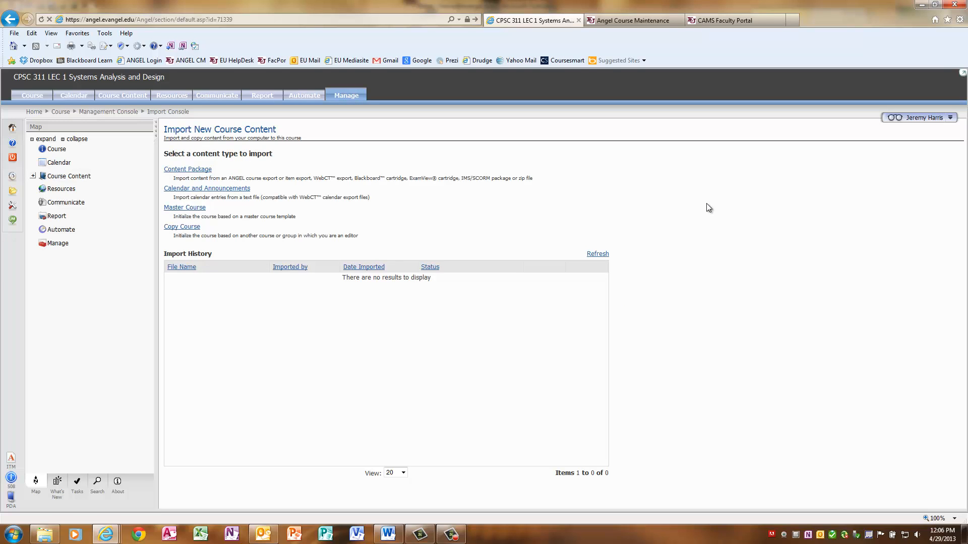
pyautogui.click(189, 174)
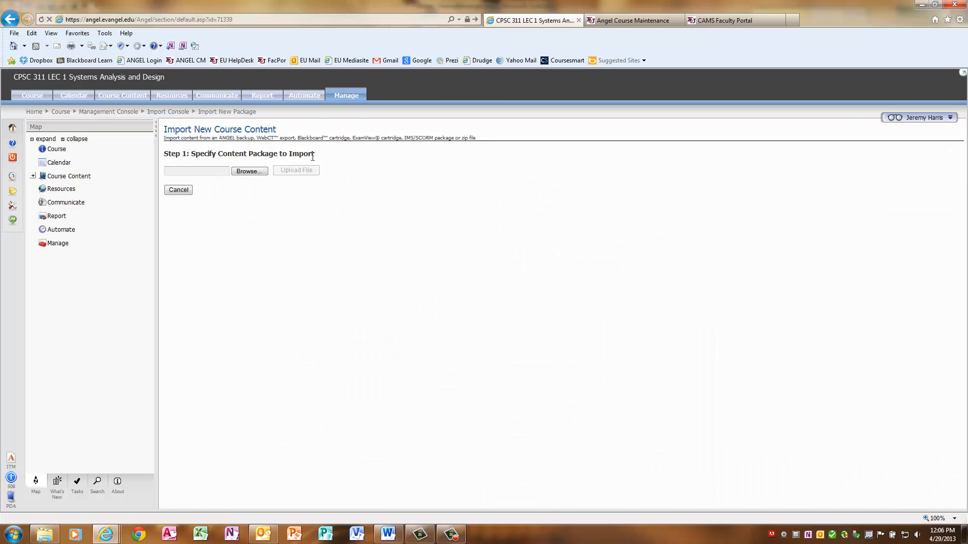
# Upload 67724.zip from the CPSC 311, SP13 folder and queue its import with the default content items
pyautogui.click(251, 171)
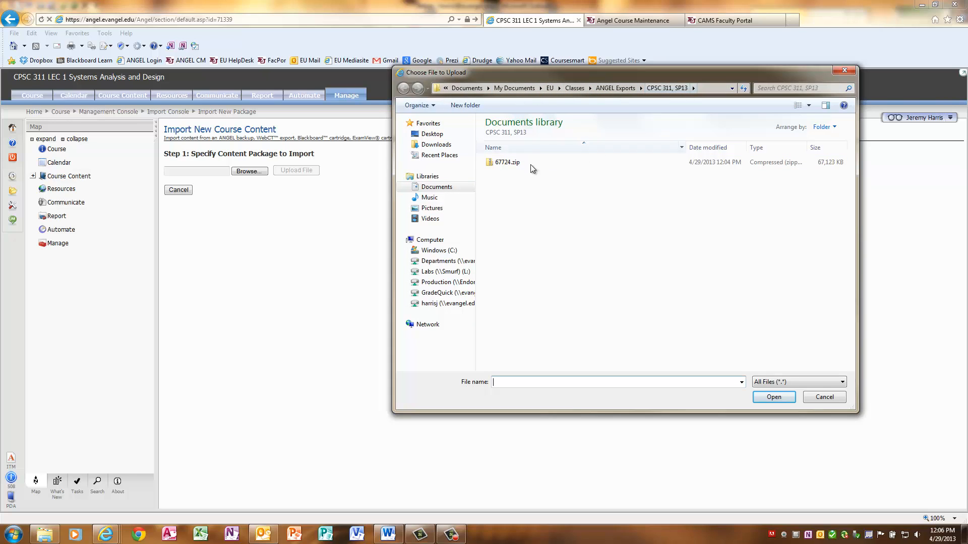
pyautogui.click(504, 162)
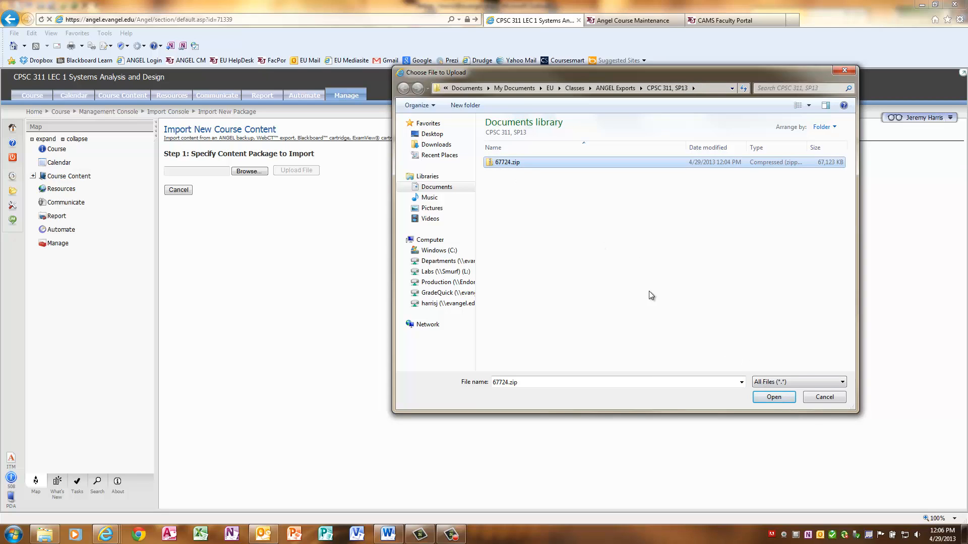
pyautogui.click(779, 399)
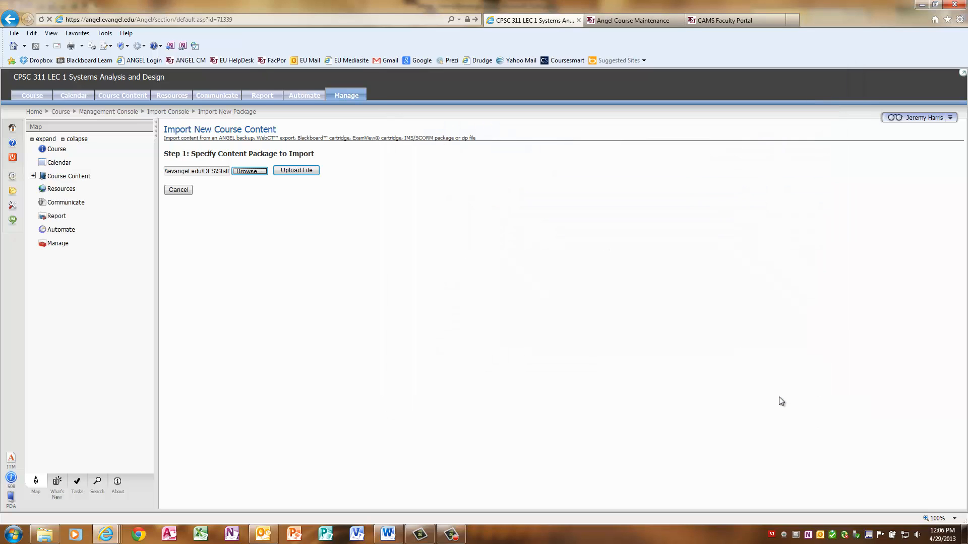
pyautogui.click(298, 170)
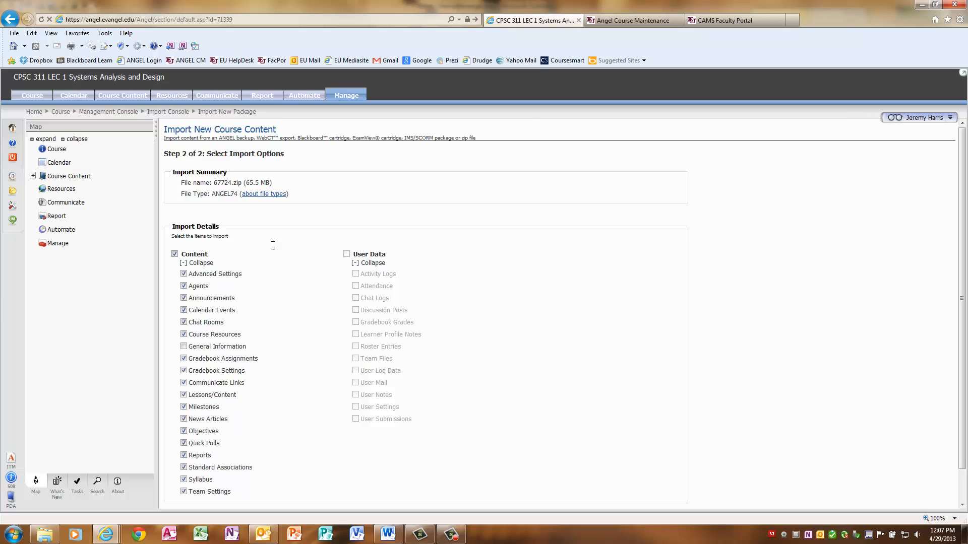
pyautogui.scroll(-2, 271, 247)
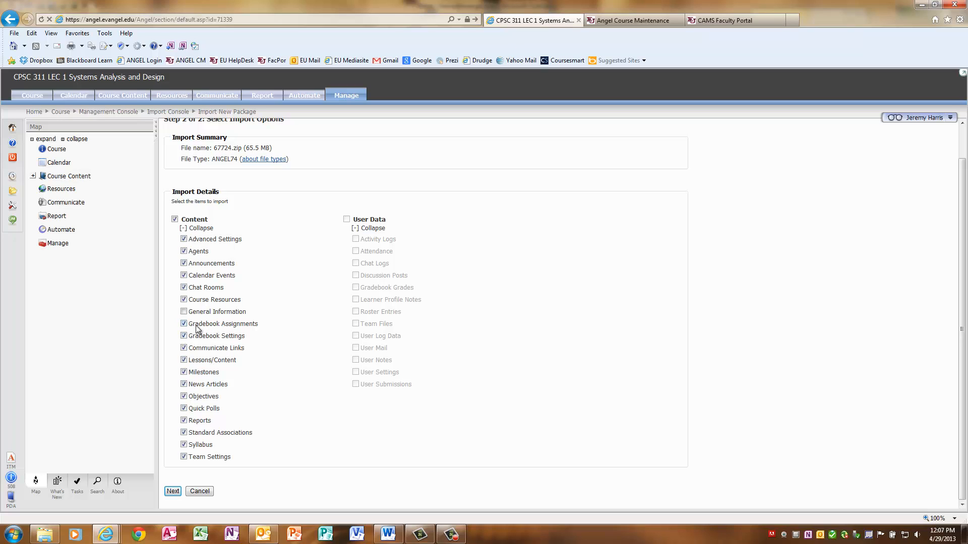
pyautogui.click(172, 492)
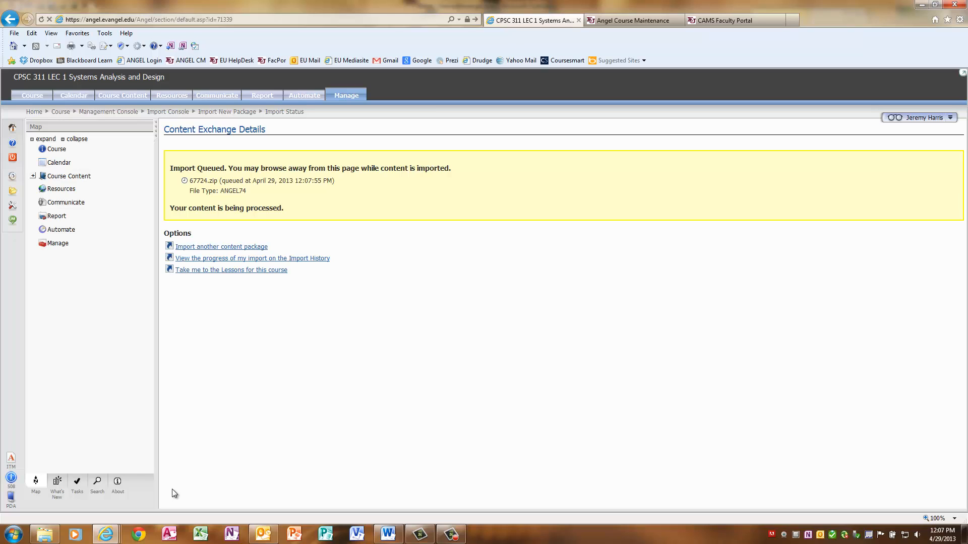
# Check the new course's content page and, skipping the gradebook setup wizard, view all grades in the gradebook
pyautogui.click(125, 95)
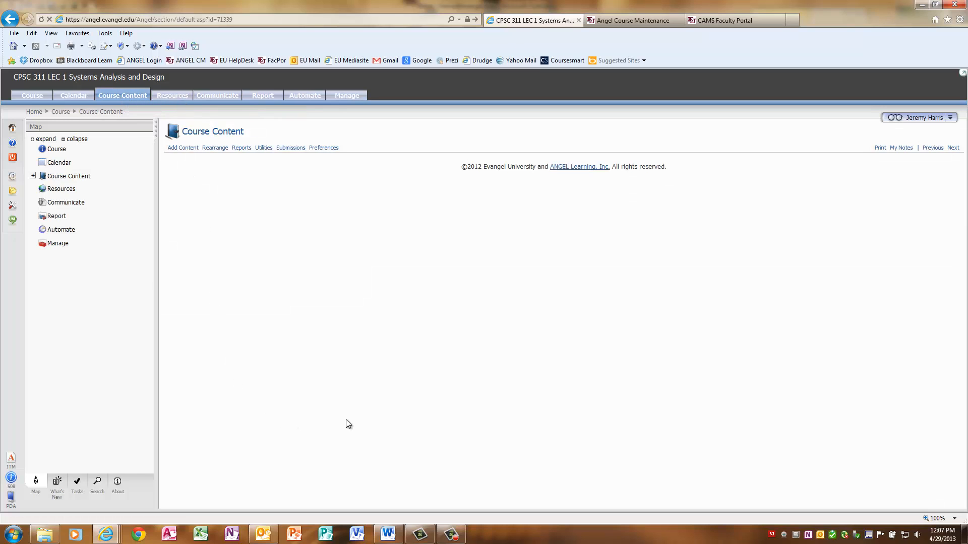
pyautogui.click(347, 96)
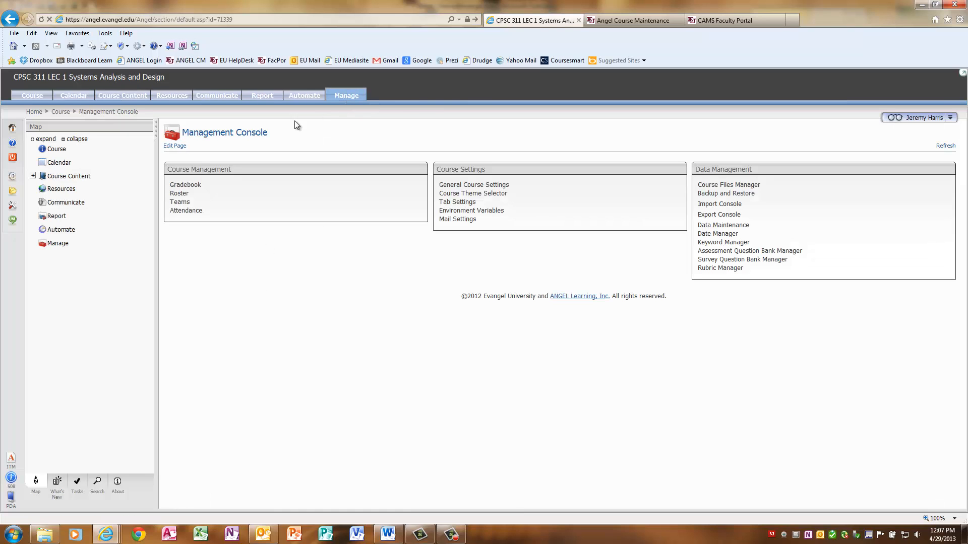
pyautogui.click(197, 182)
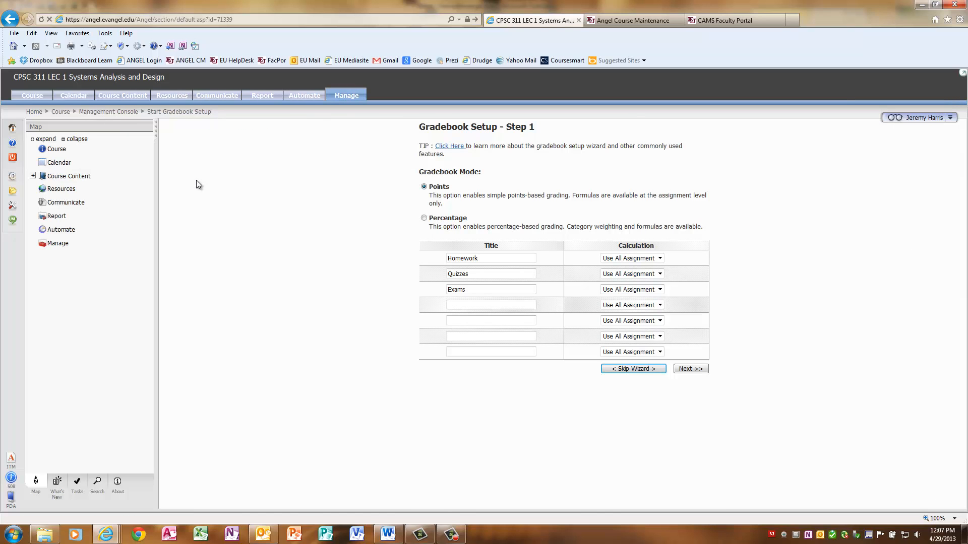
pyautogui.click(656, 369)
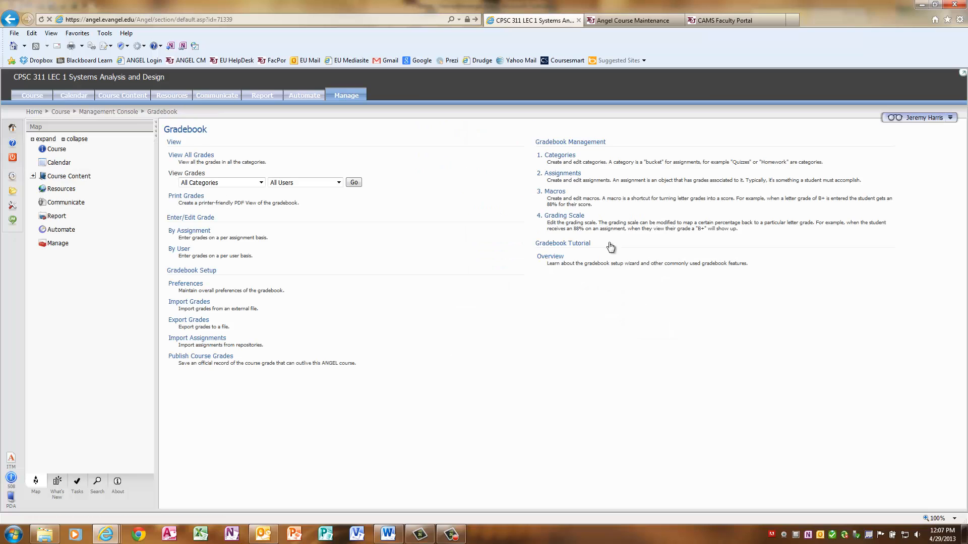
pyautogui.click(210, 155)
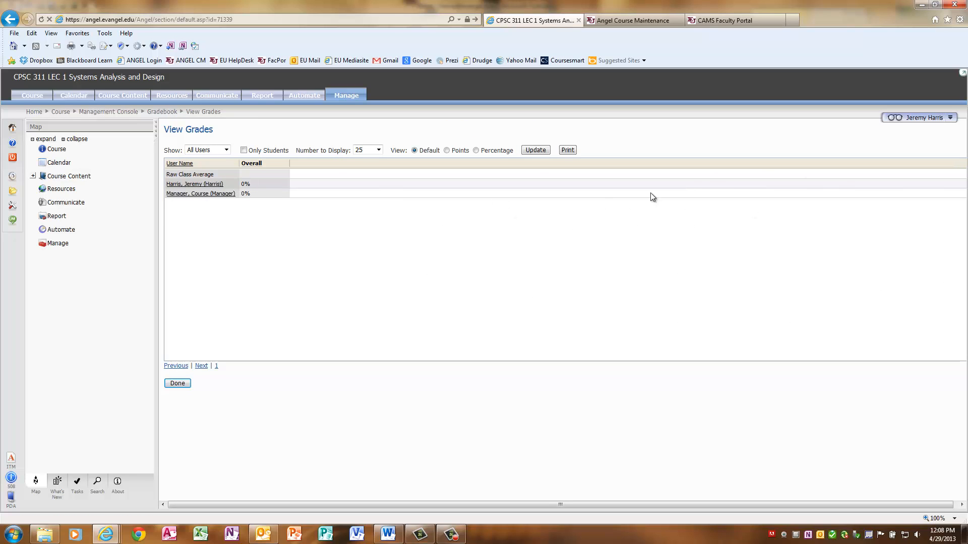
pyautogui.click(187, 384)
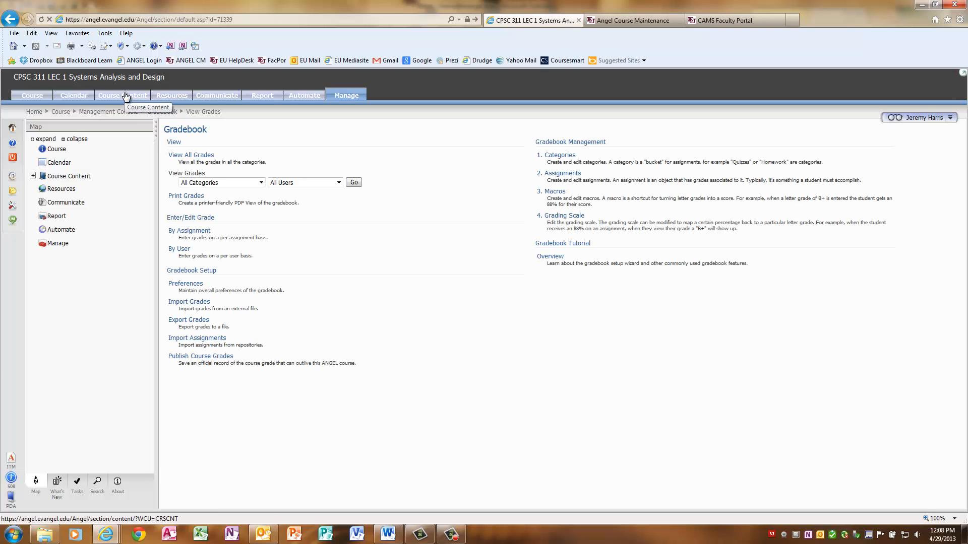
# Check the status of the 67724.zip import in the course's import history
pyautogui.click(358, 97)
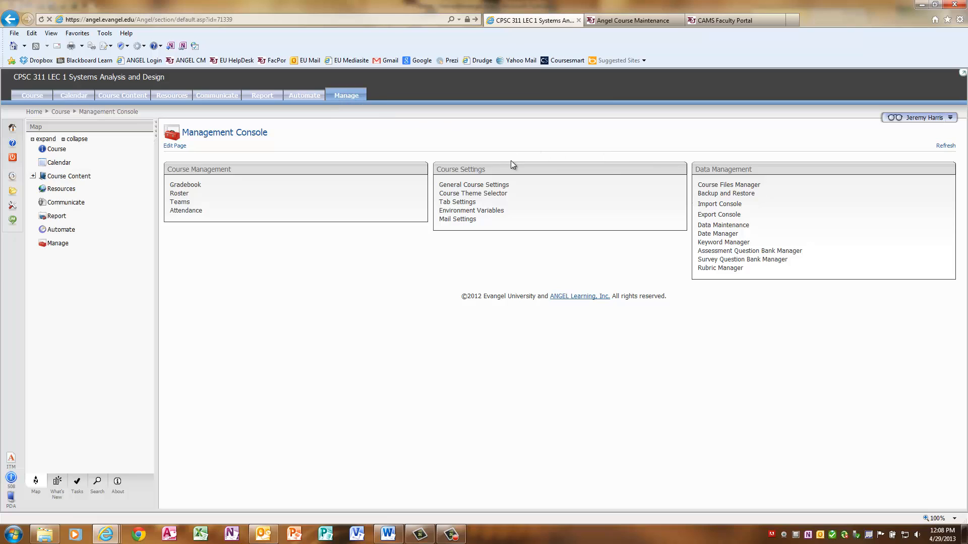
pyautogui.click(705, 204)
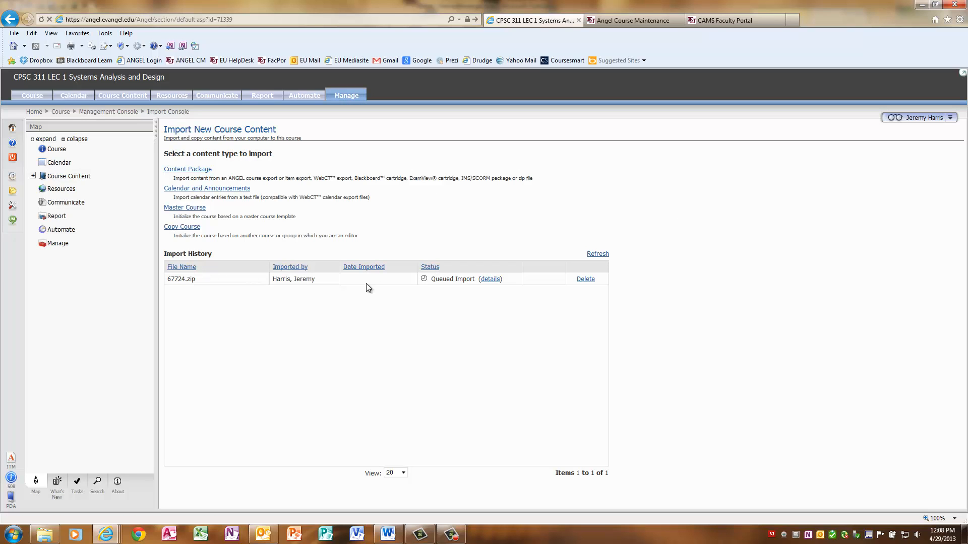